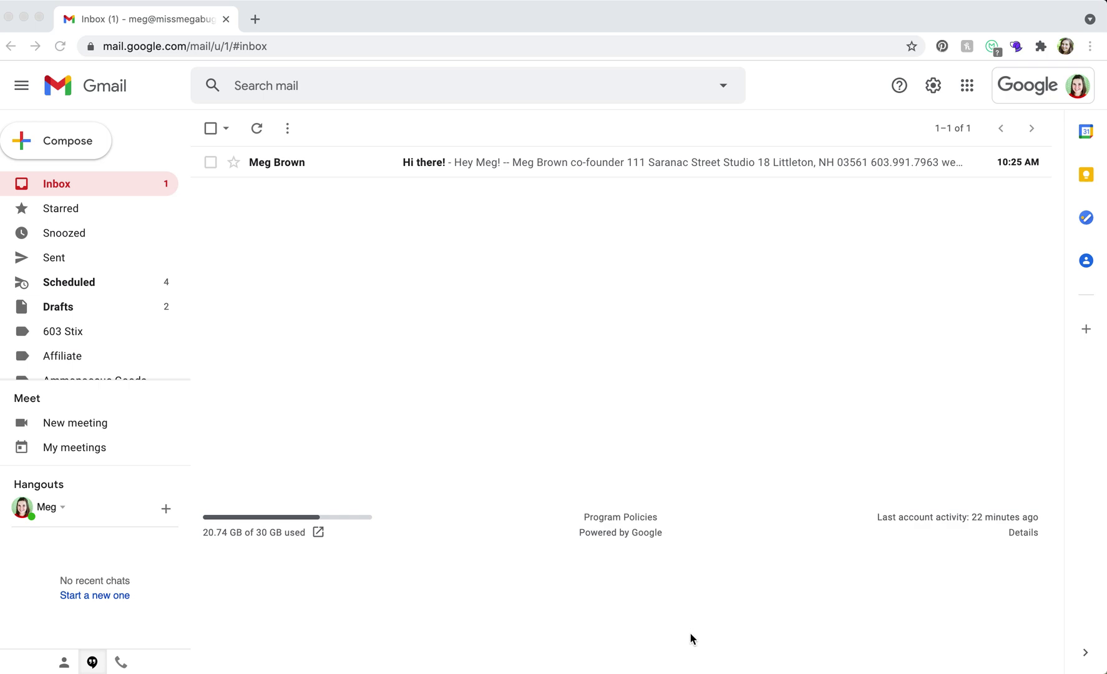
Open the Hi there! email and start a reply with the trimmed quoted text and signature shown
left_click(327, 164)
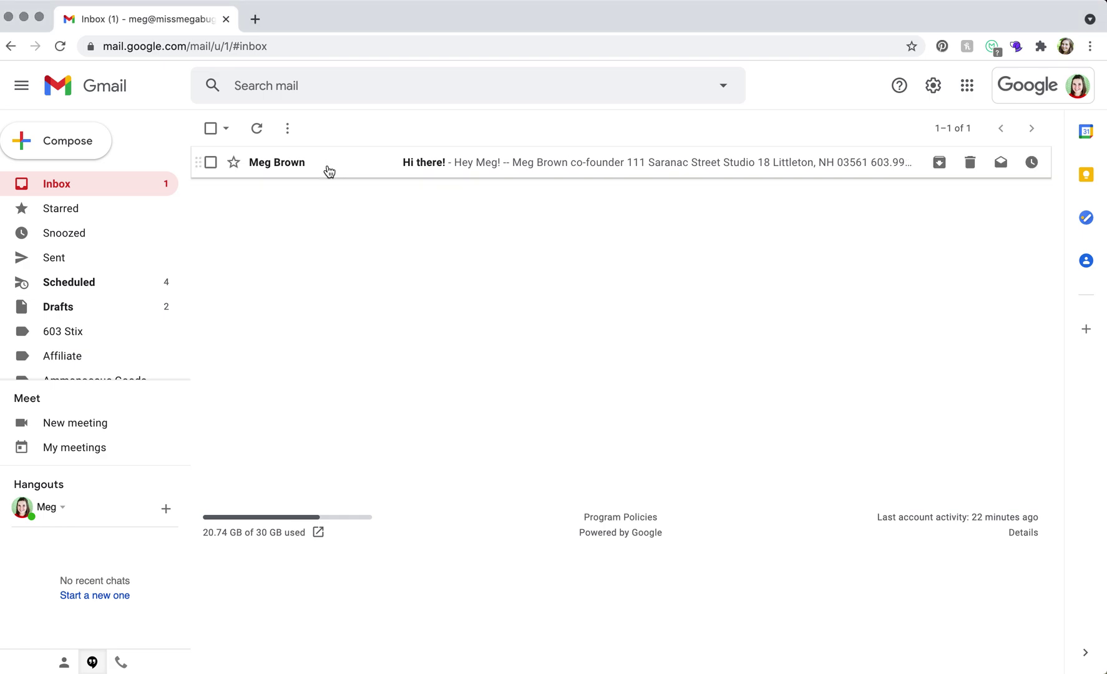
left_click(329, 171)
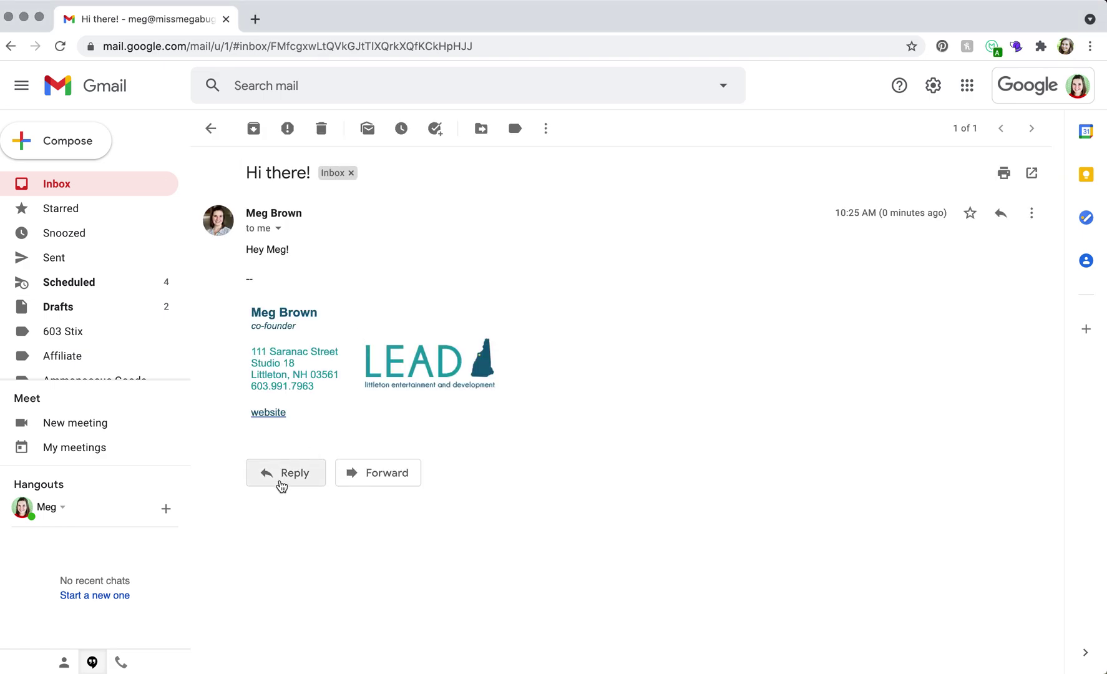
left_click(284, 474)
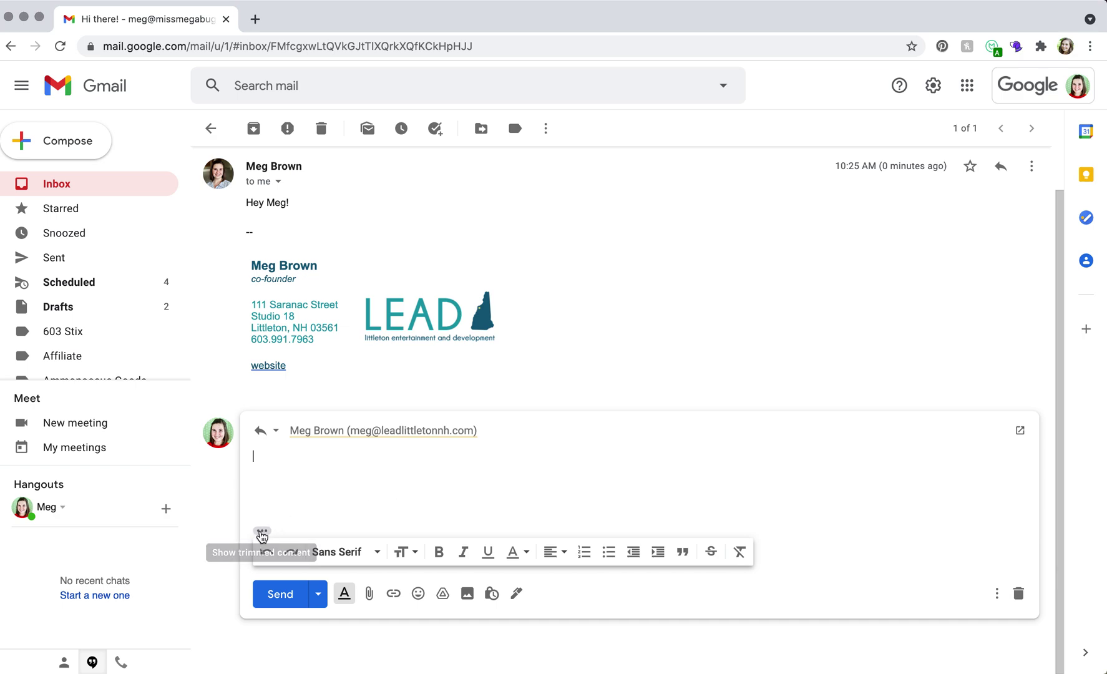
left_click(262, 535)
Type Hello! as the reply text
scroll(376, 487, "down", 5)
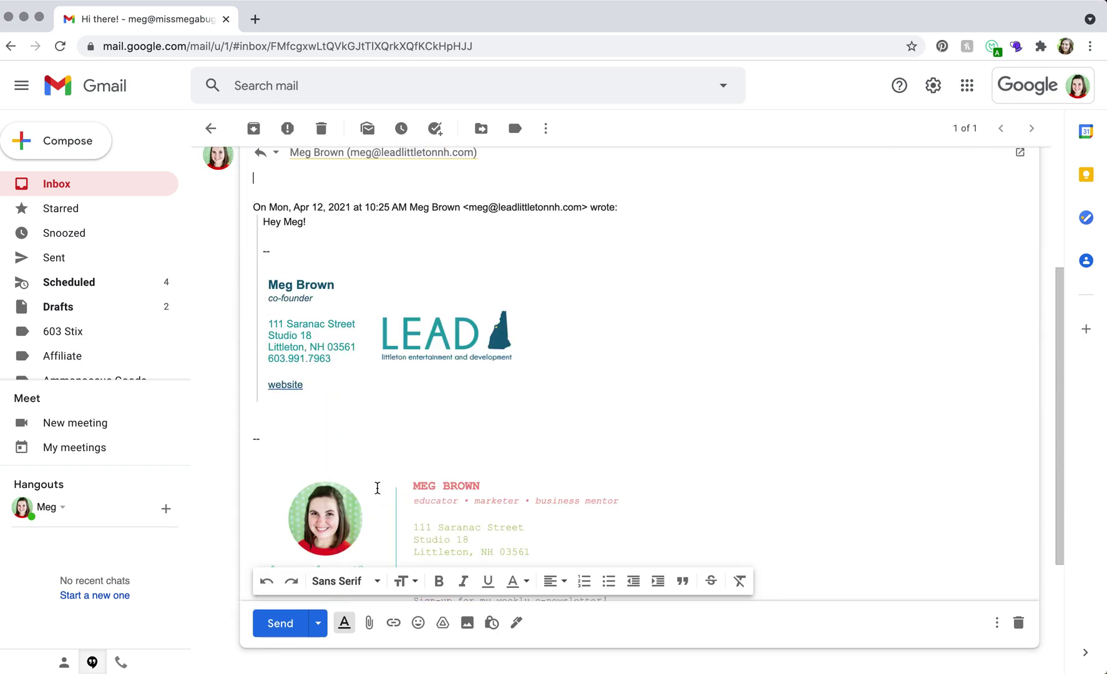
scroll(378, 487, "down", 3)
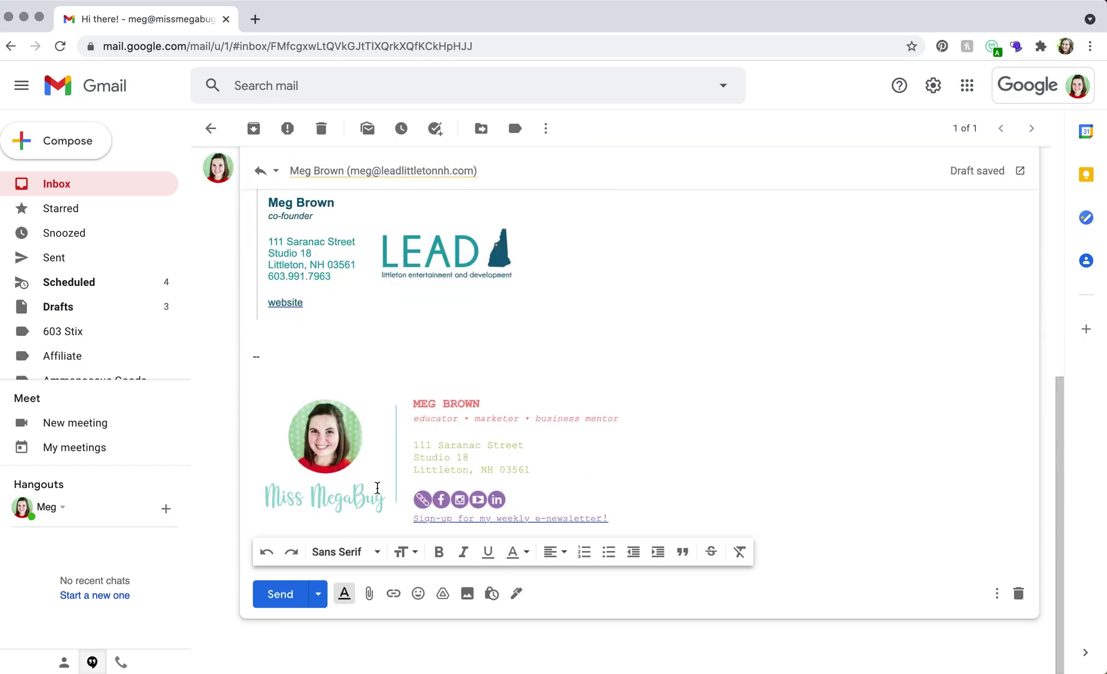
scroll(378, 488, "up", 7)
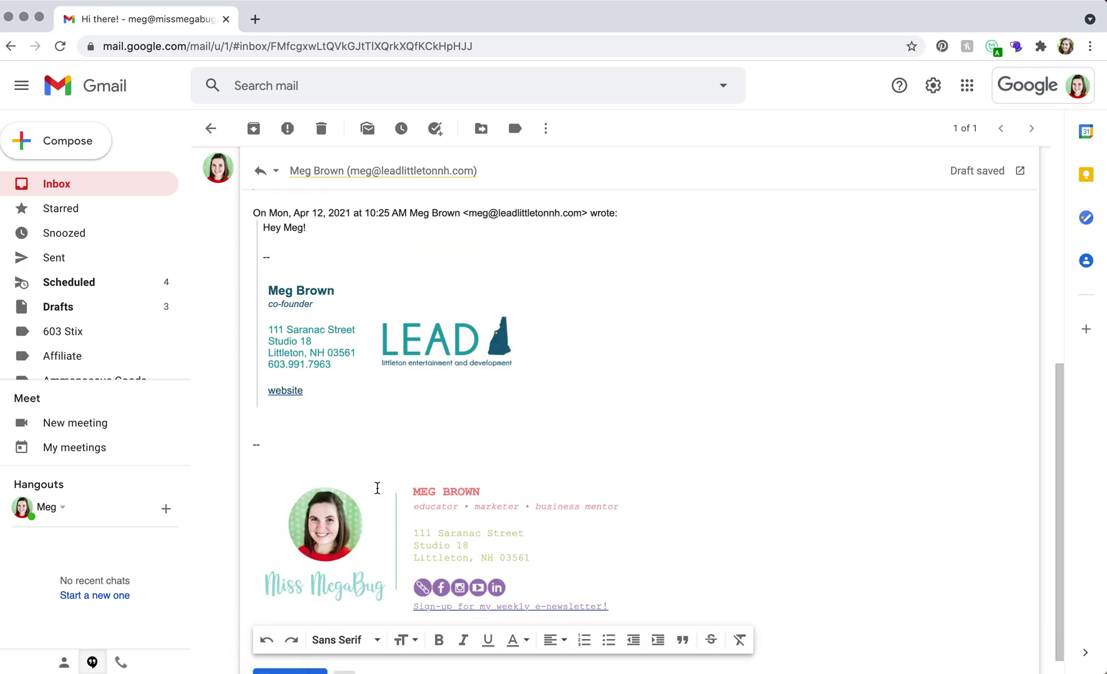
scroll(378, 487, "down", 4)
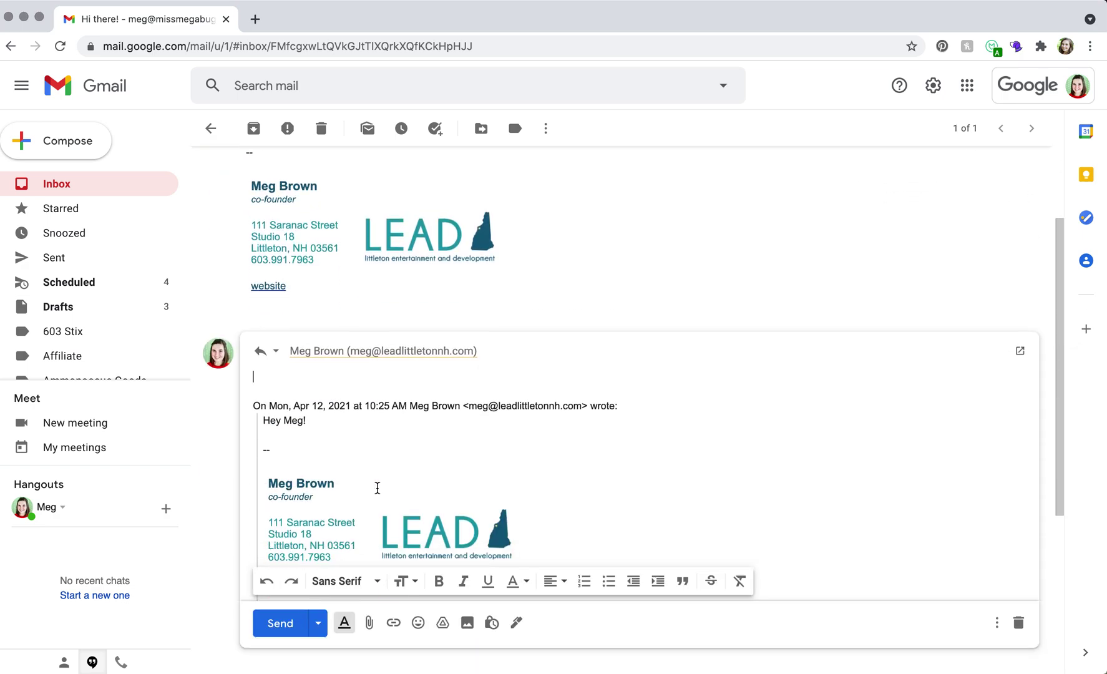
type("Hello!")
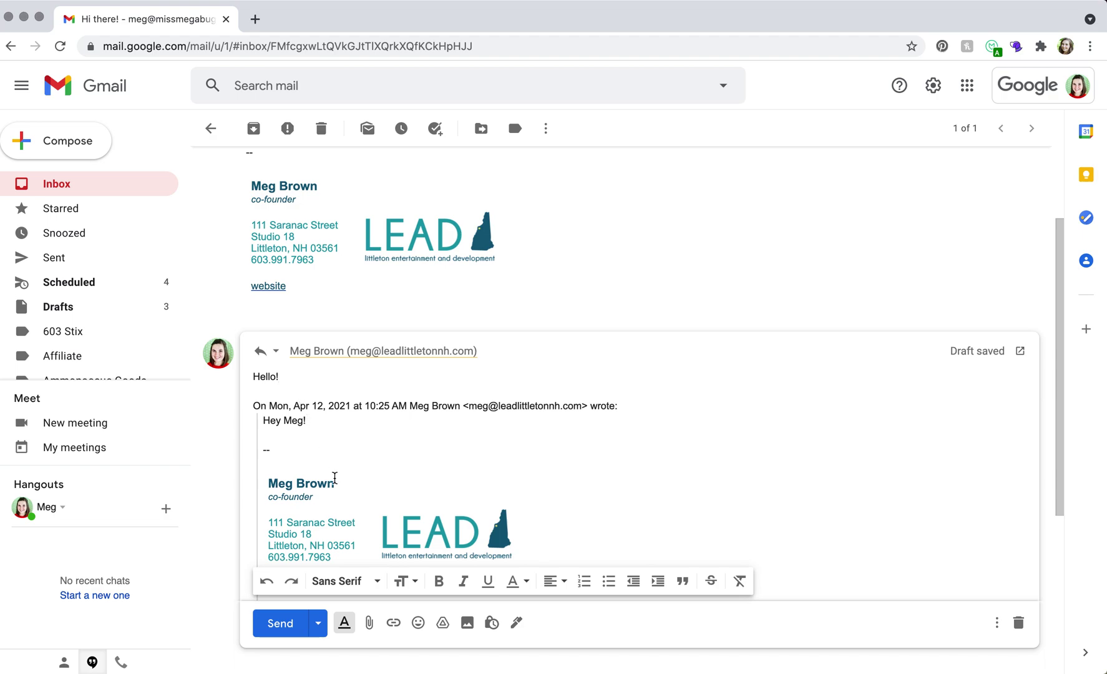
scroll(335, 477, "down", 5)
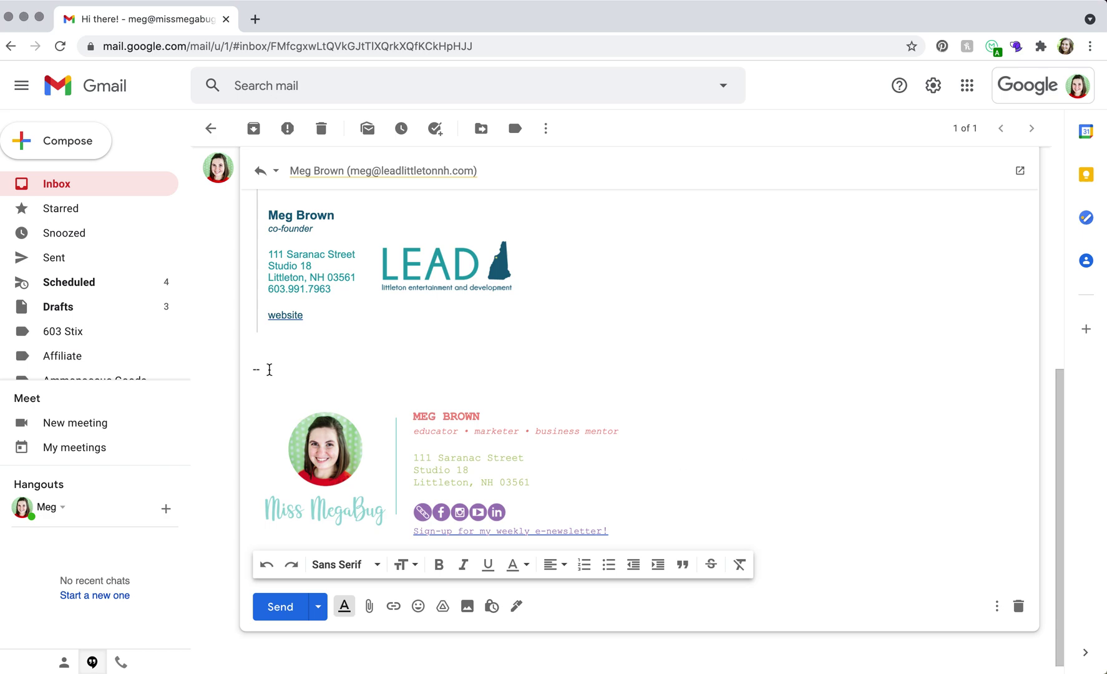
Move the Miss MegaBug signature from the bottom of the reply to the line under Hello!
mouse_move(252, 354)
left_mouse_down()
mouse_move(279, 375)
mouse_move(699, 516)
mouse_move(727, 555)
left_mouse_up()
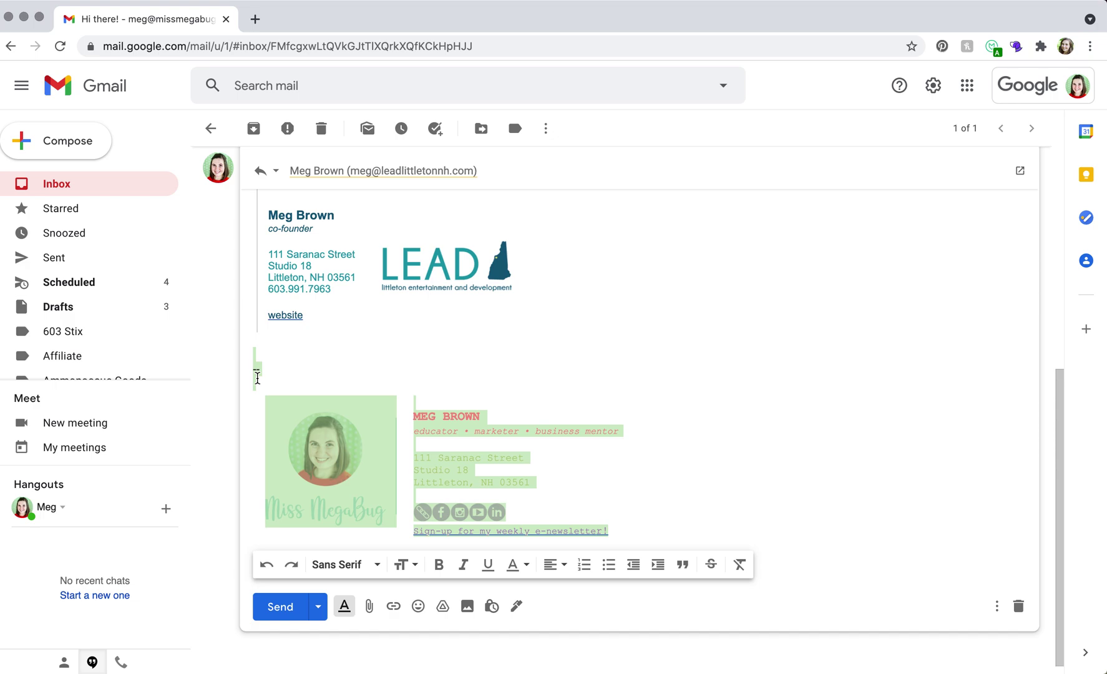
key("BackSpace")
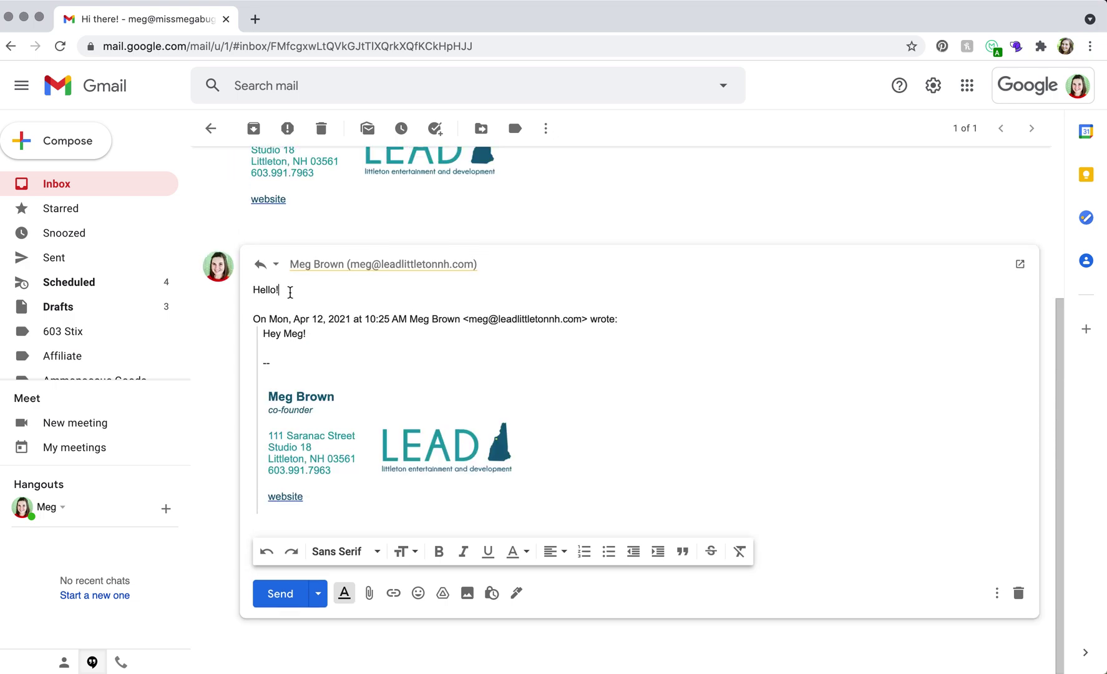
left_click(289, 292)
key("Return")
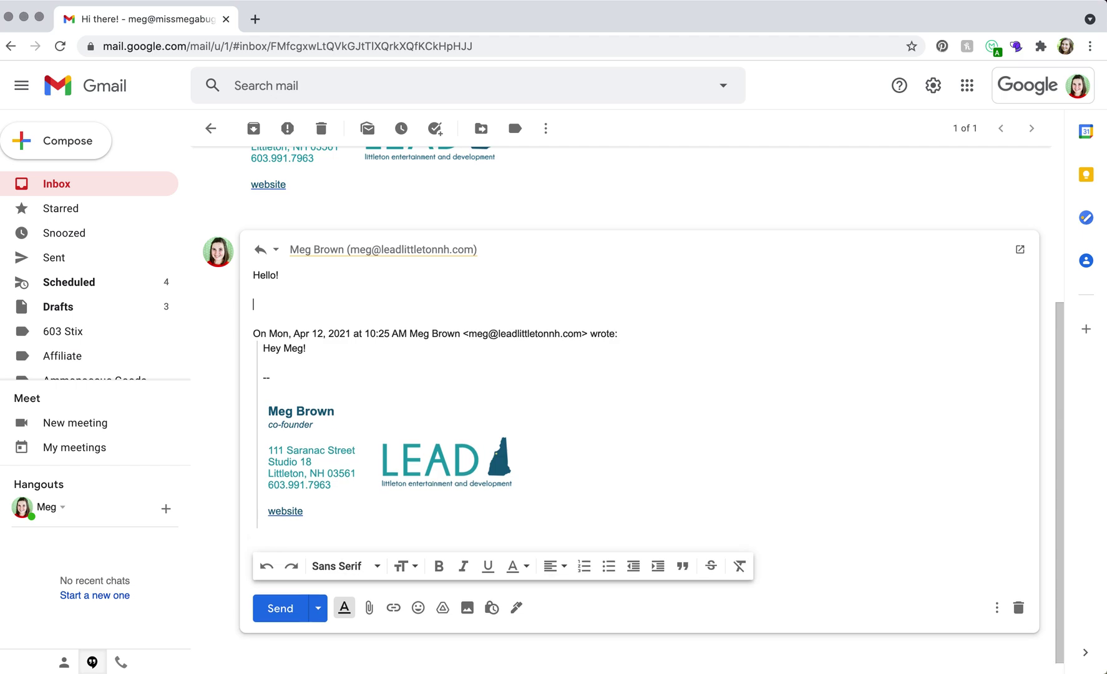
key("super+v")
Delete the -- separator and the pasted signature from under Hello!
left_click_drag(261, 319, 241, 325)
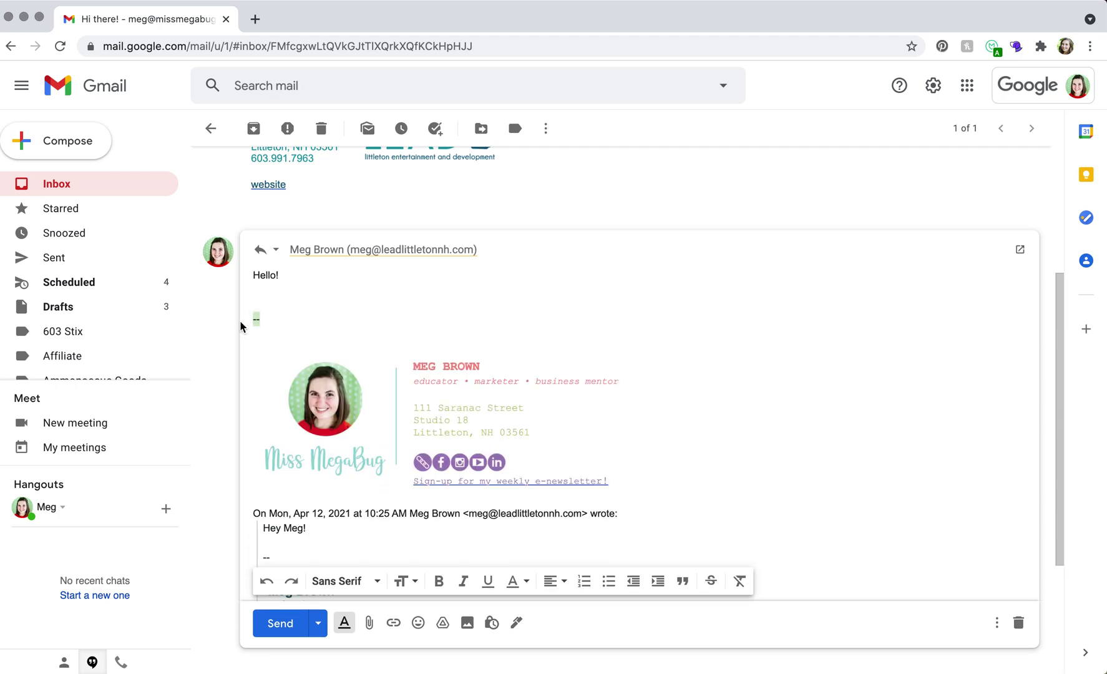
key("BackSpace")
key("BackSpace")
key("BackSpace")
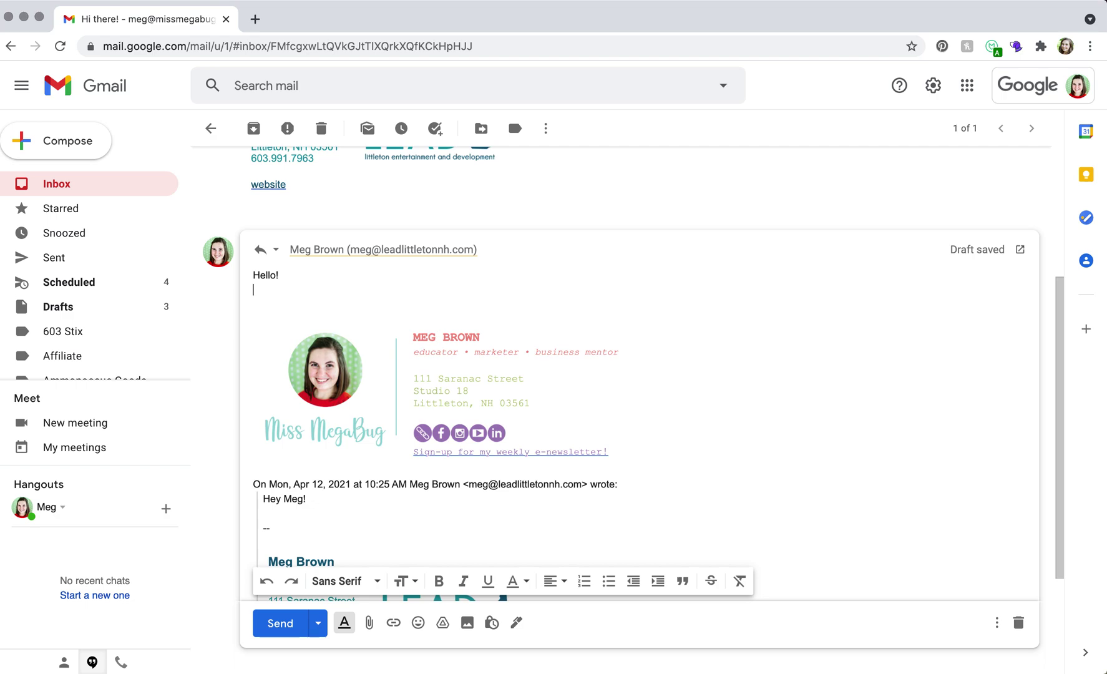
mouse_move(261, 291)
left_mouse_down()
mouse_move(533, 394)
mouse_move(638, 460)
left_mouse_up()
key("BackSpace")
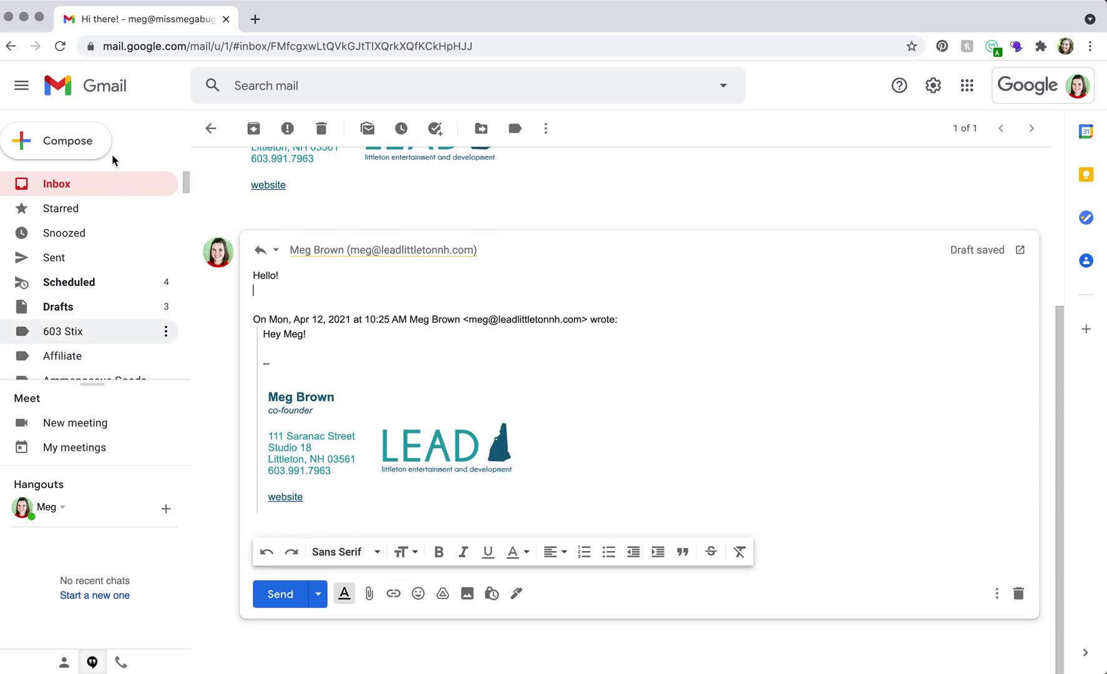
Paste the Miss MegaBug signature, taken from a new blank message, directly under Hello! in the reply
left_click(79, 141)
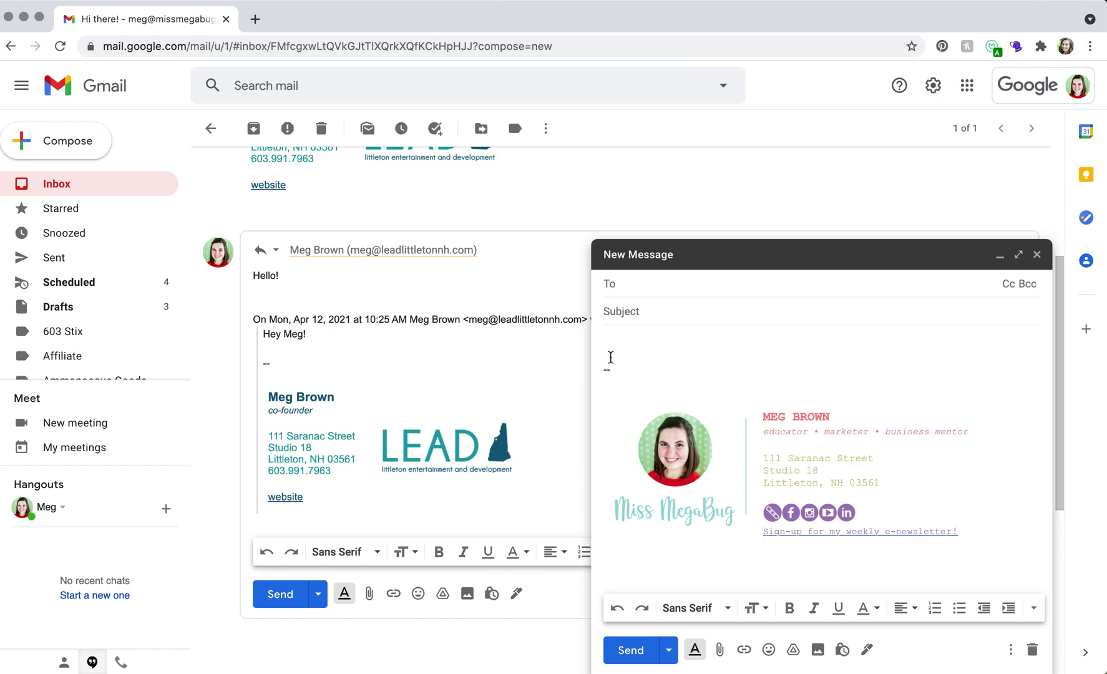
mouse_move(611, 357)
left_mouse_down()
mouse_move(971, 432)
mouse_move(956, 527)
mouse_move(986, 545)
left_mouse_up()
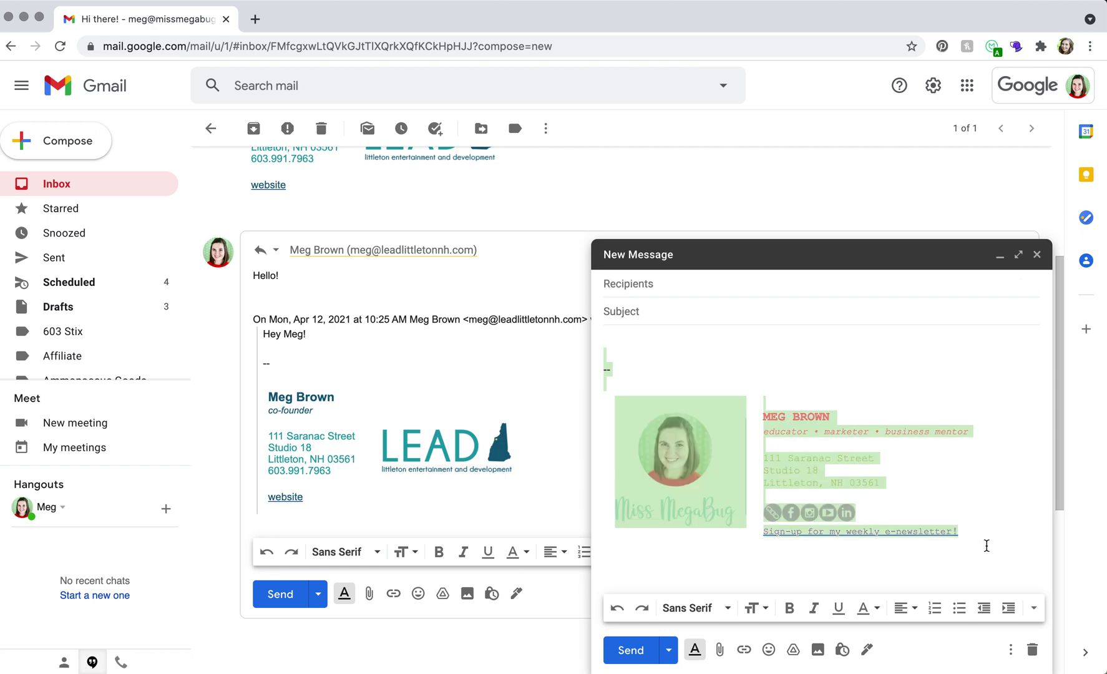
left_click(291, 289)
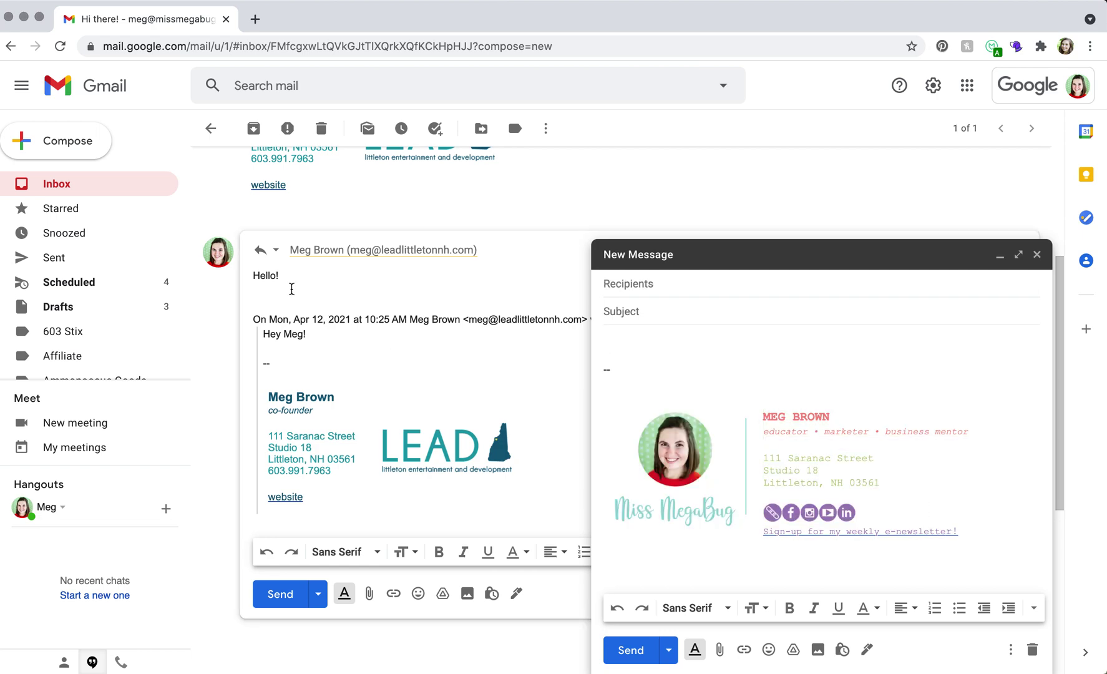
key("Return")
key("ctrl+v")
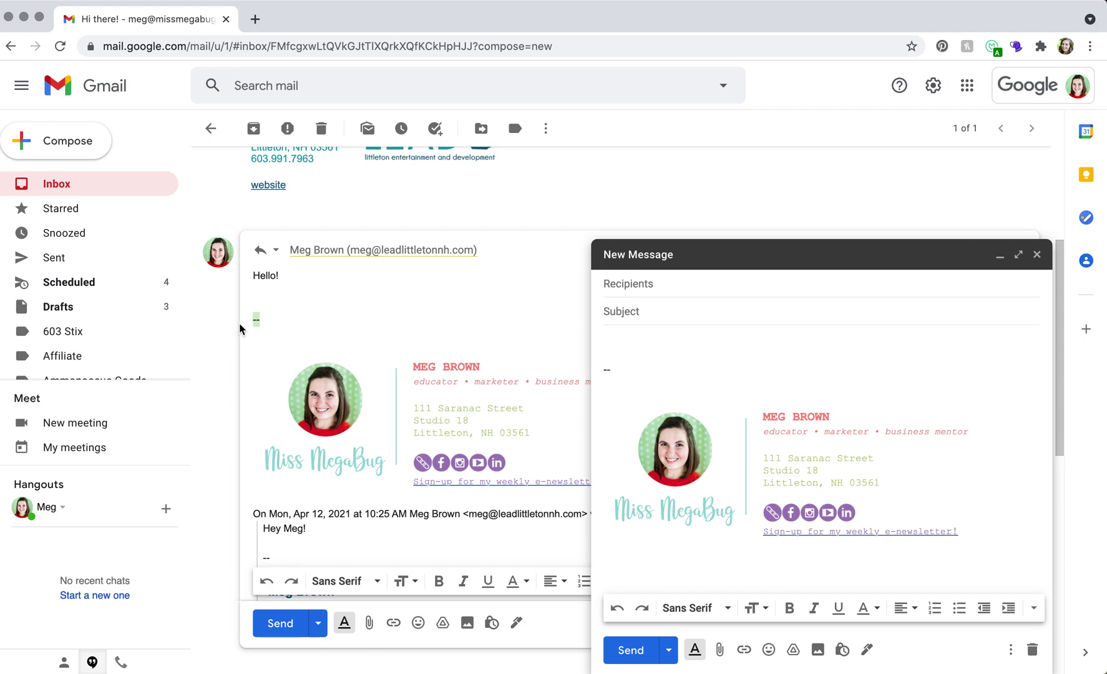
key("BackSpace")
key("BackSpace")
key("BackSpace")
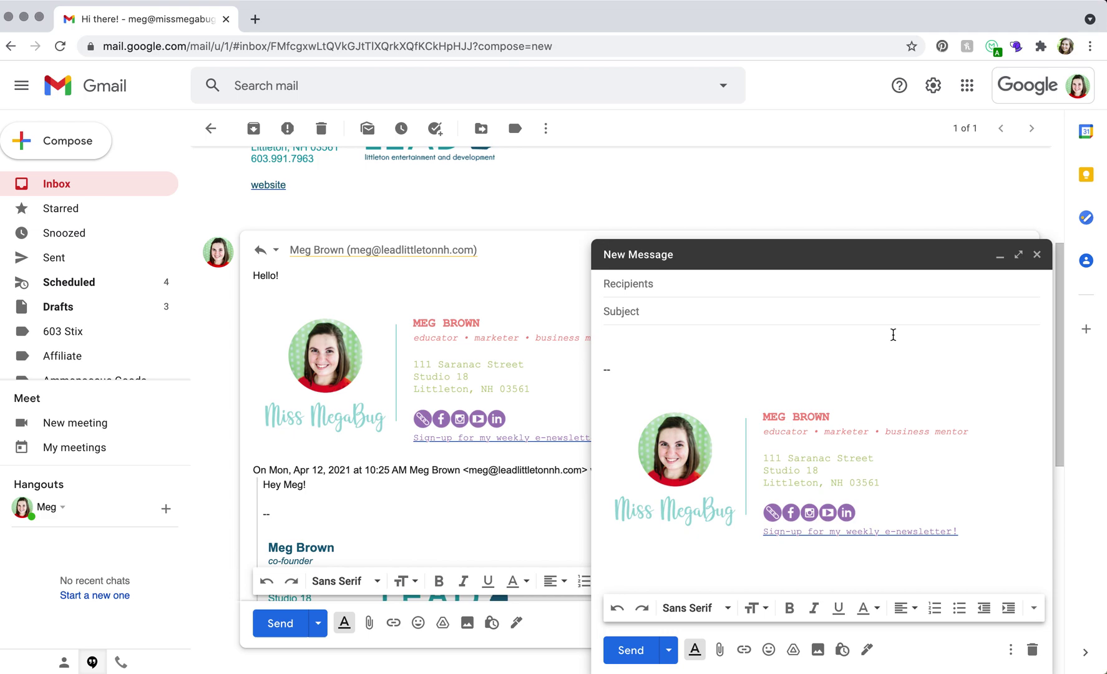
left_click(1000, 255)
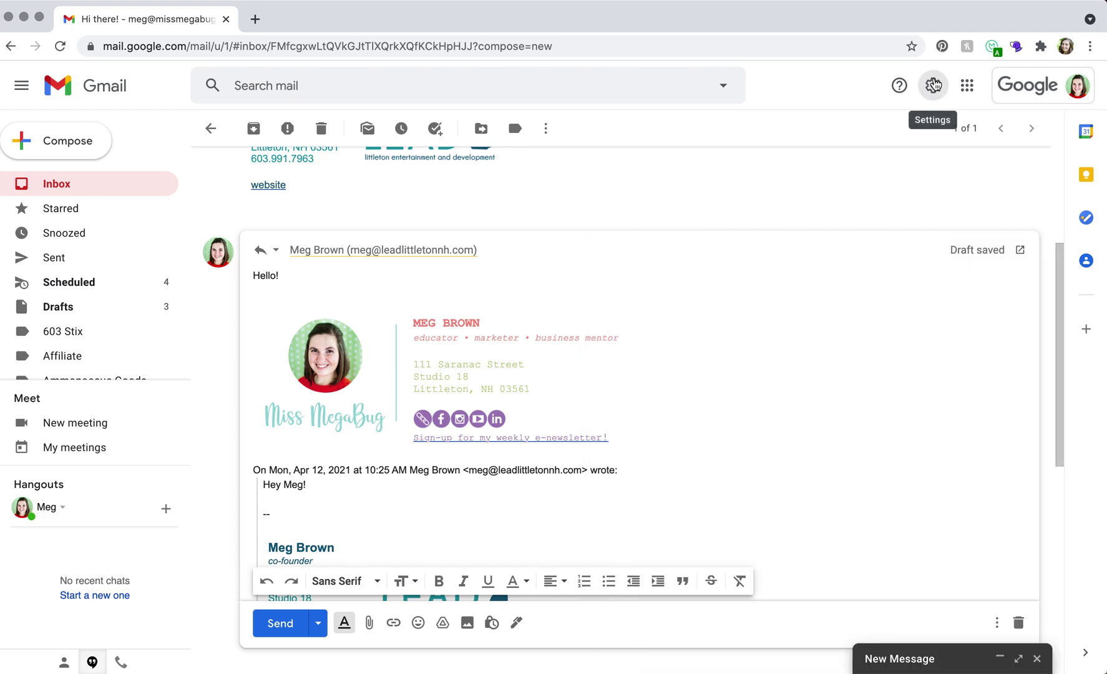
left_click(934, 85)
Open See all settings and scroll the General tab down to the Signature defaults
left_click(931, 165)
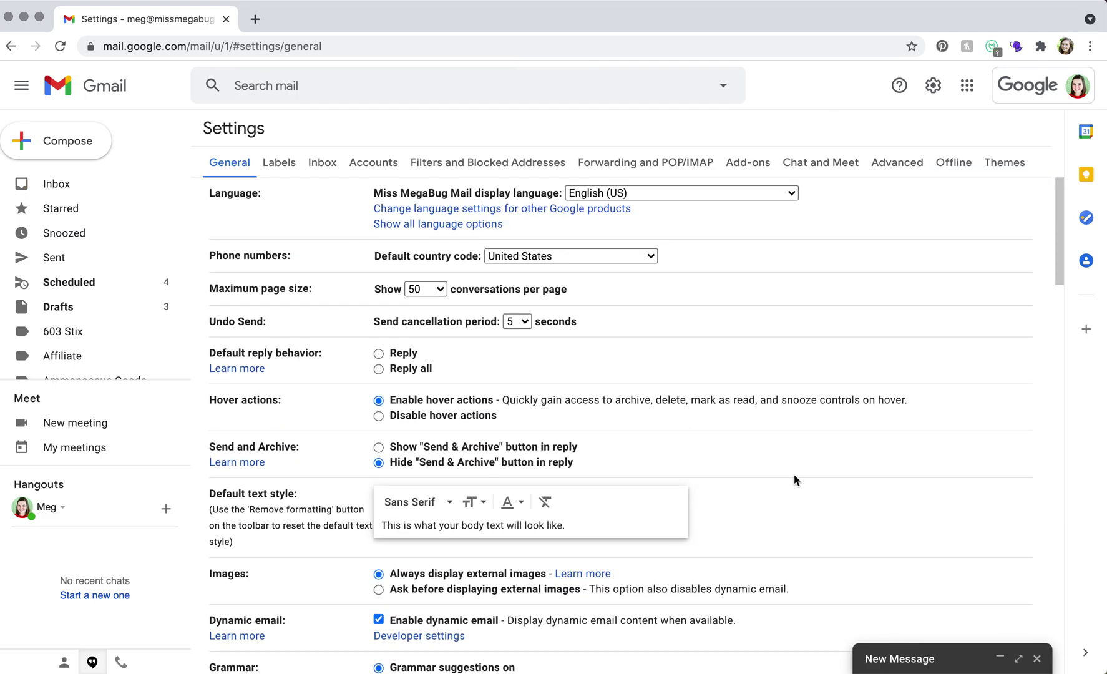
scroll(795, 478, "down", 5)
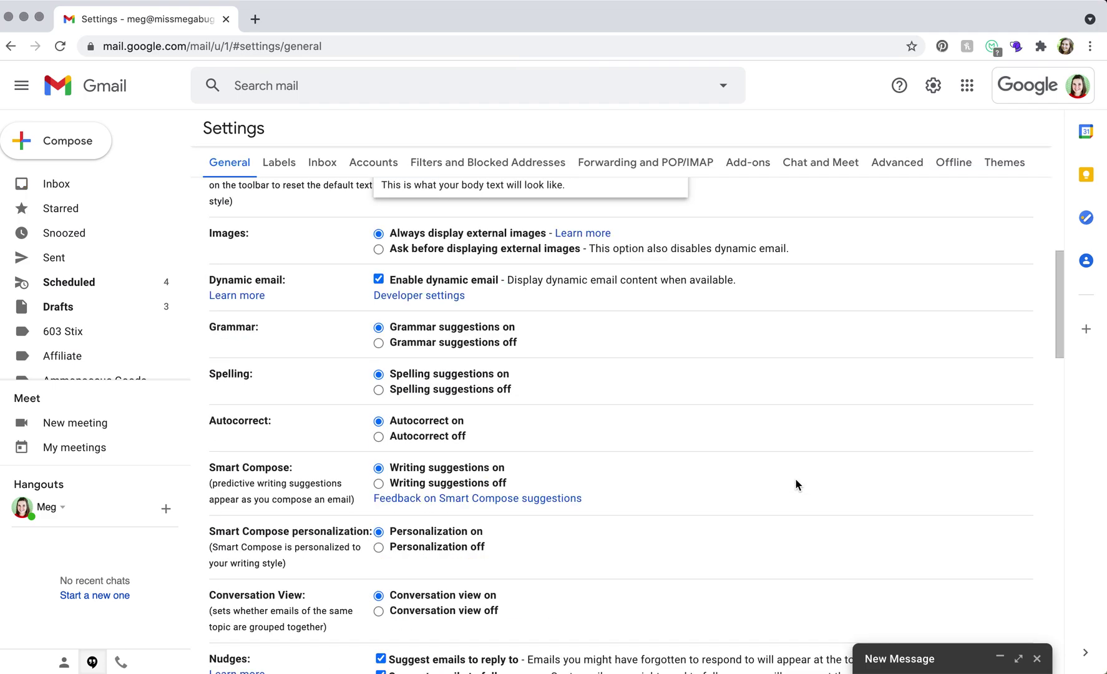
scroll(796, 484, "down", 8)
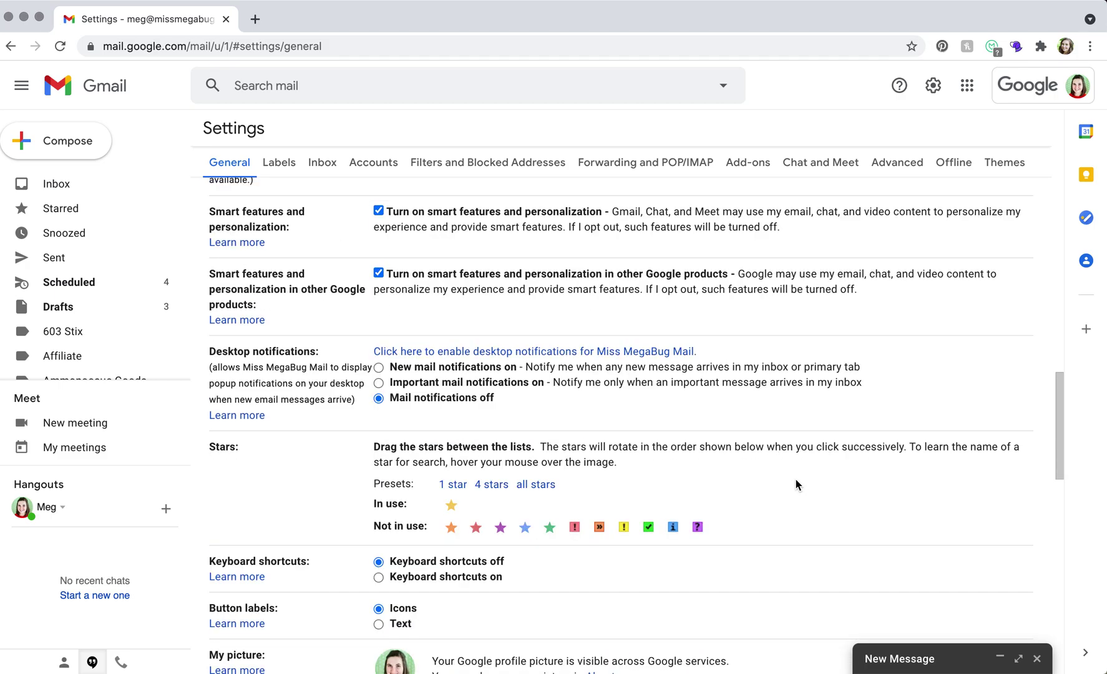
scroll(795, 485, "down", 5)
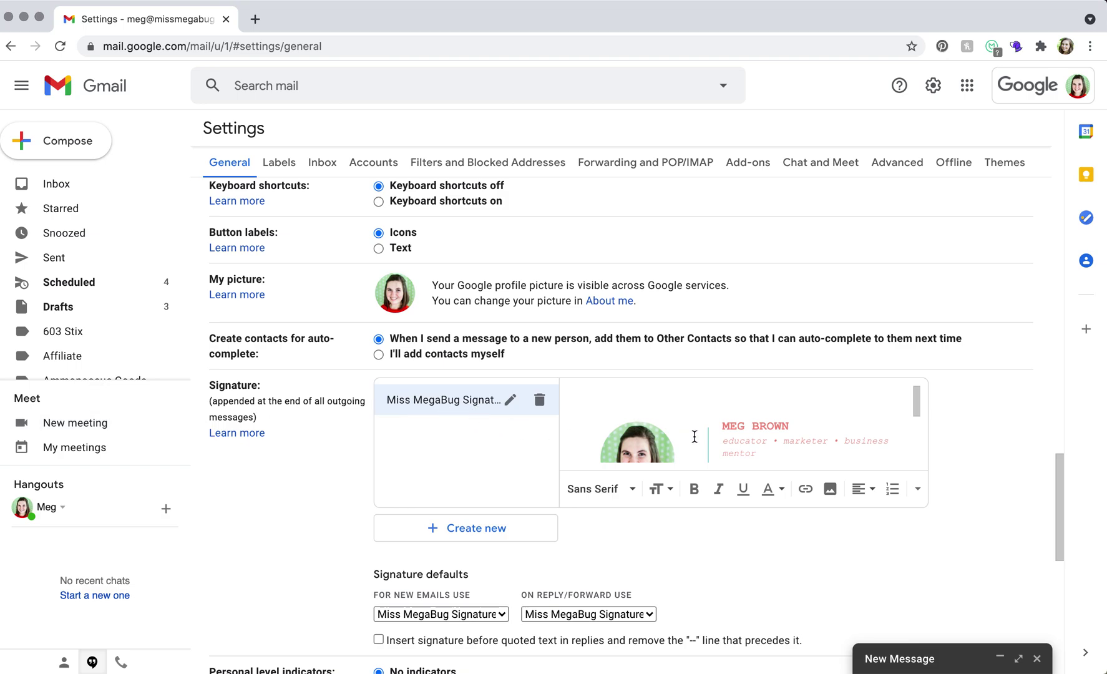
scroll(705, 435, "down", 1)
scroll(706, 435, "down", 5)
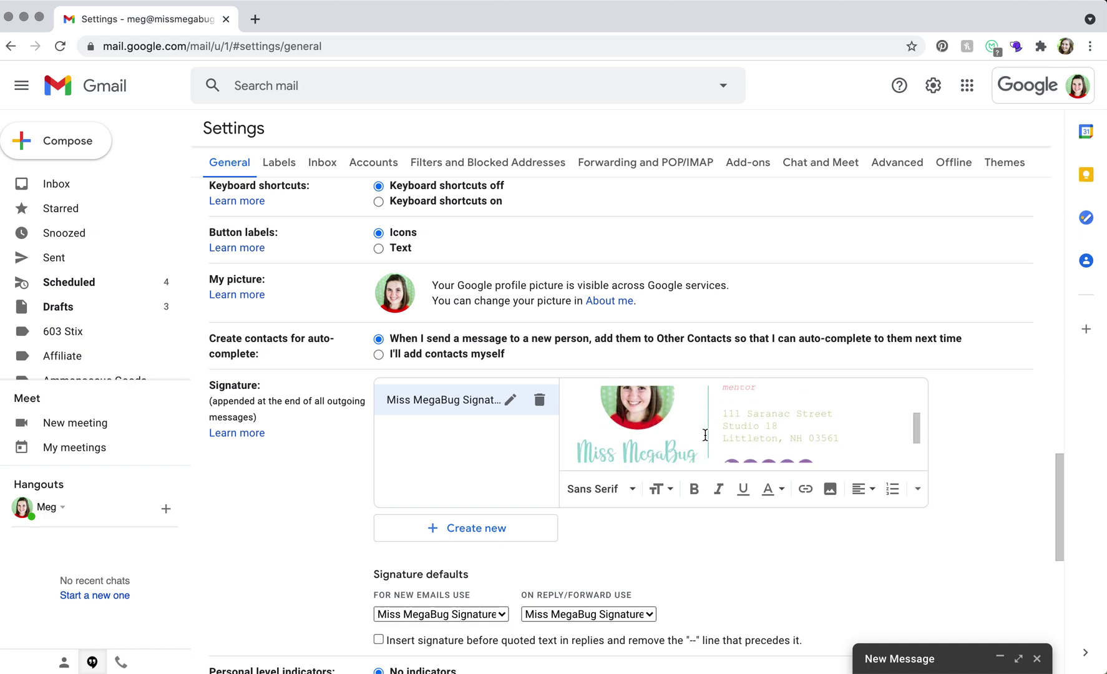
scroll(705, 435, "up", 5)
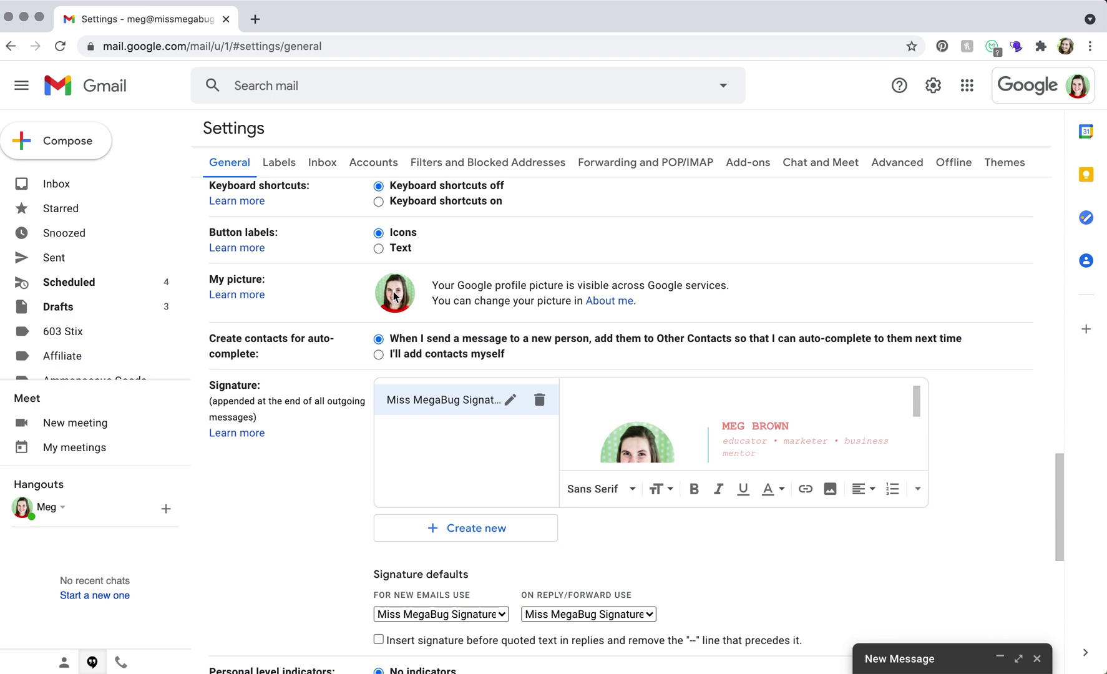
scroll(306, 464, "down", 3)
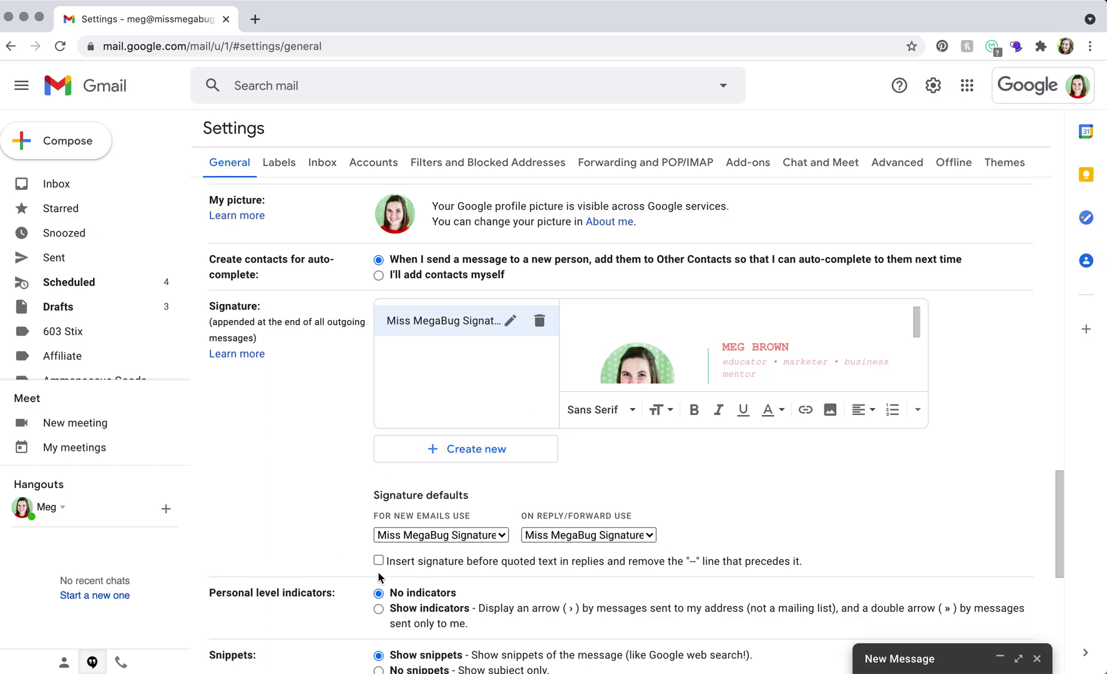
Keep Miss MegaBug Signature for new emails and discard the empty new message
left_click(440, 536)
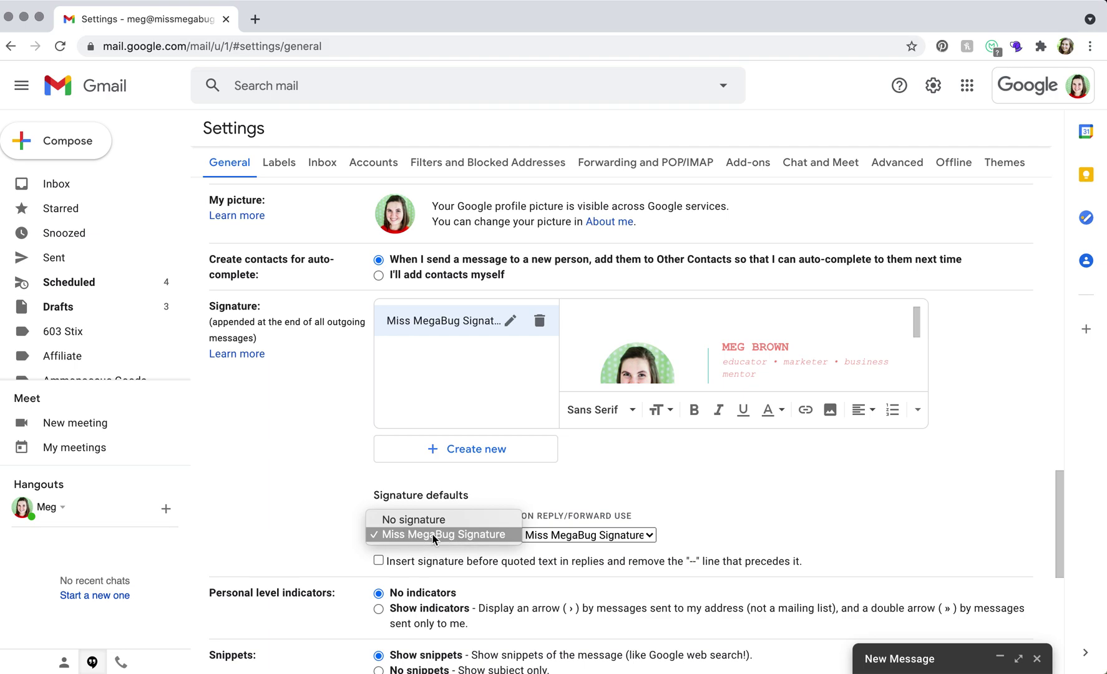
left_click(435, 535)
left_click(939, 659)
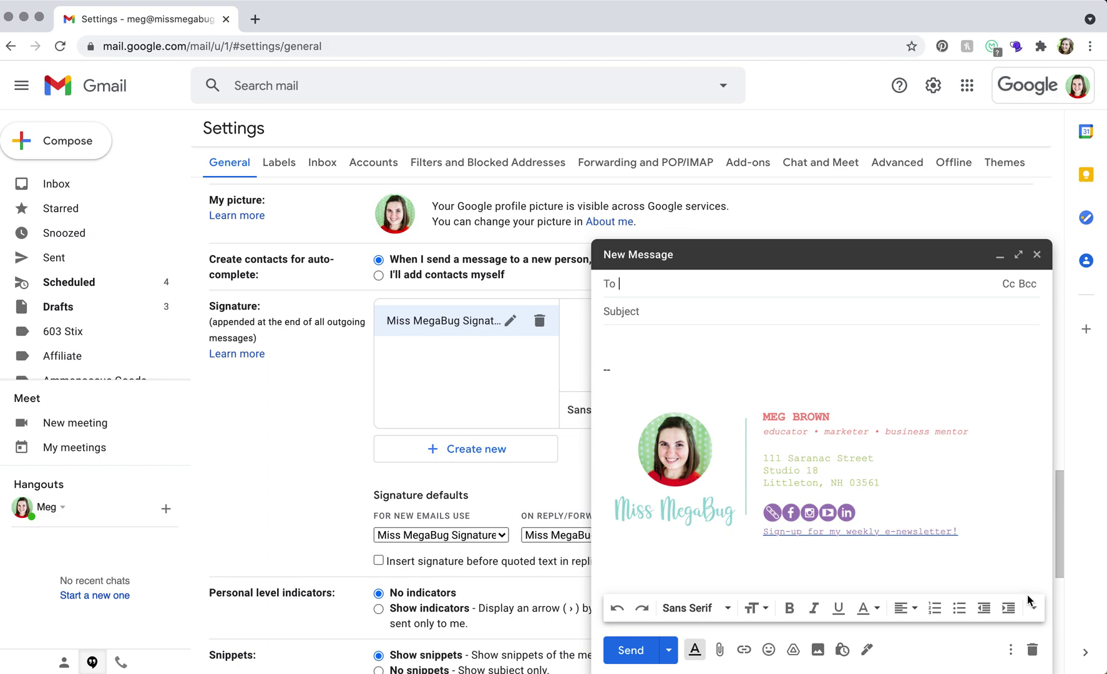
left_click(1032, 650)
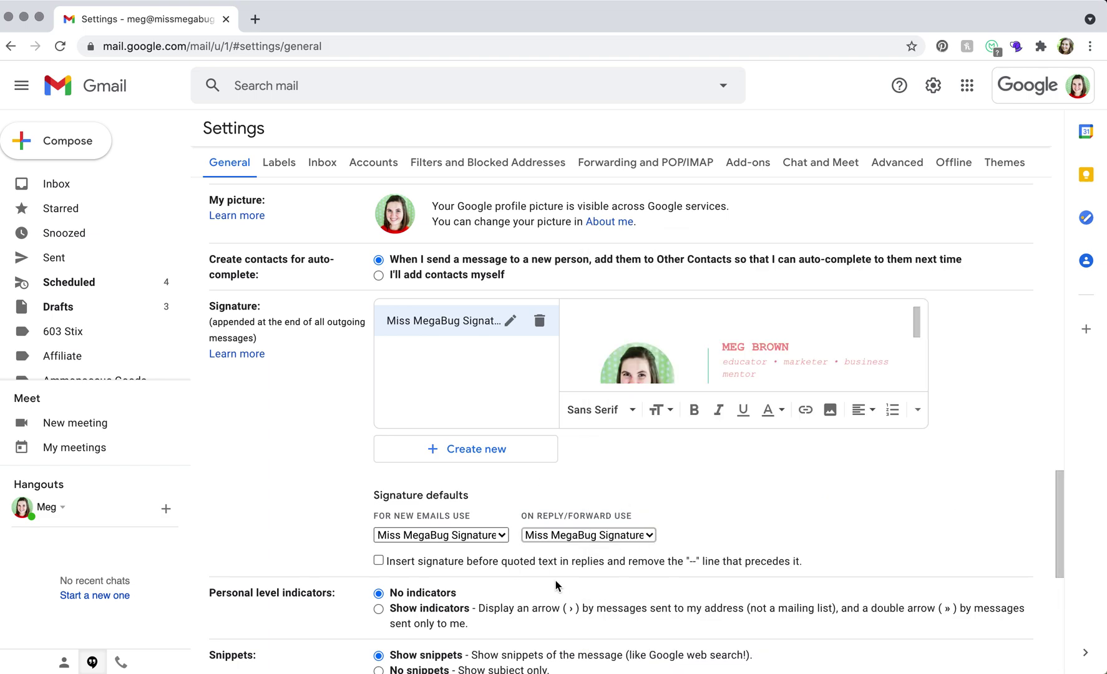
Set 'On reply/forward use' to No signature and save the changes
left_click(651, 541)
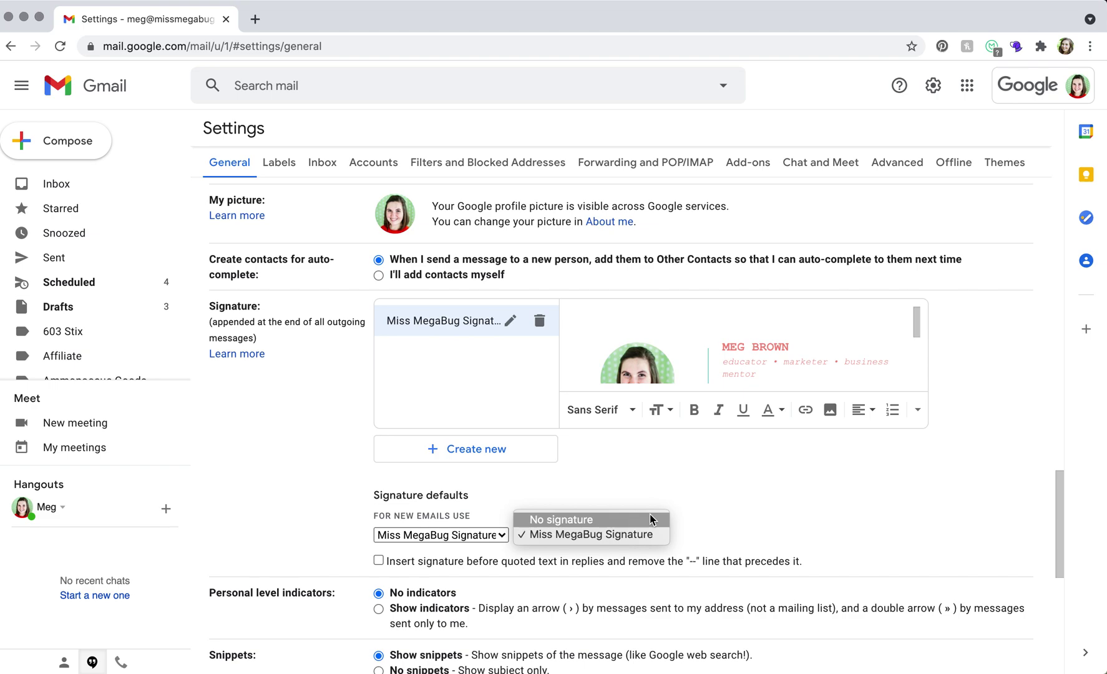
left_click(649, 519)
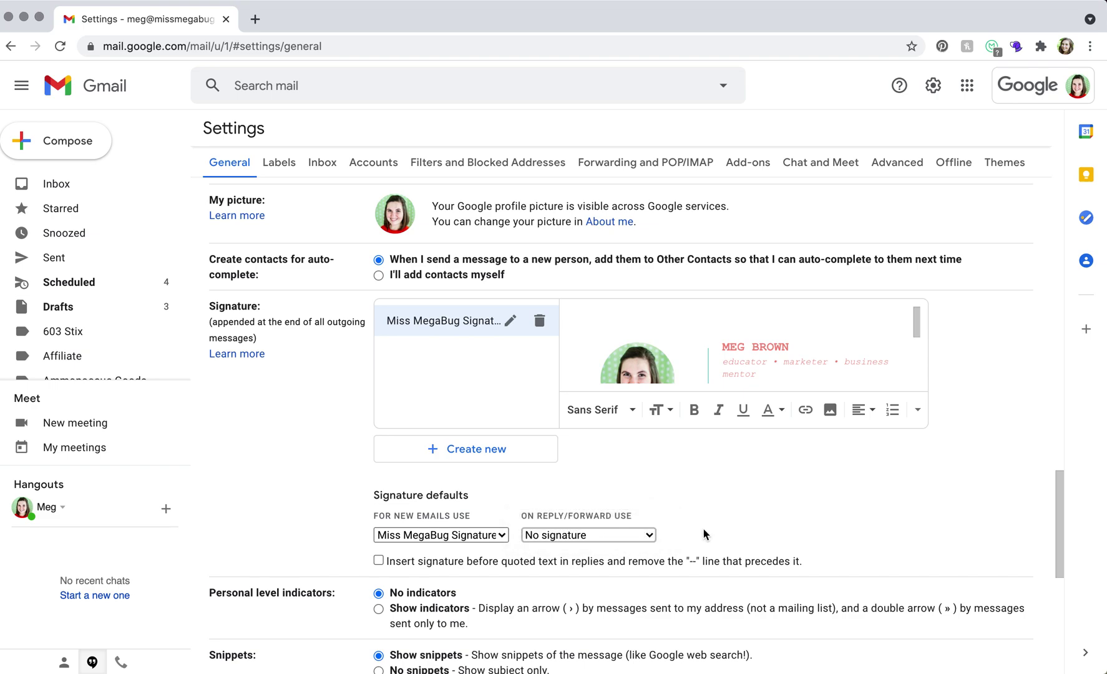
scroll(726, 546, "down", 6)
scroll(727, 546, "down", 1)
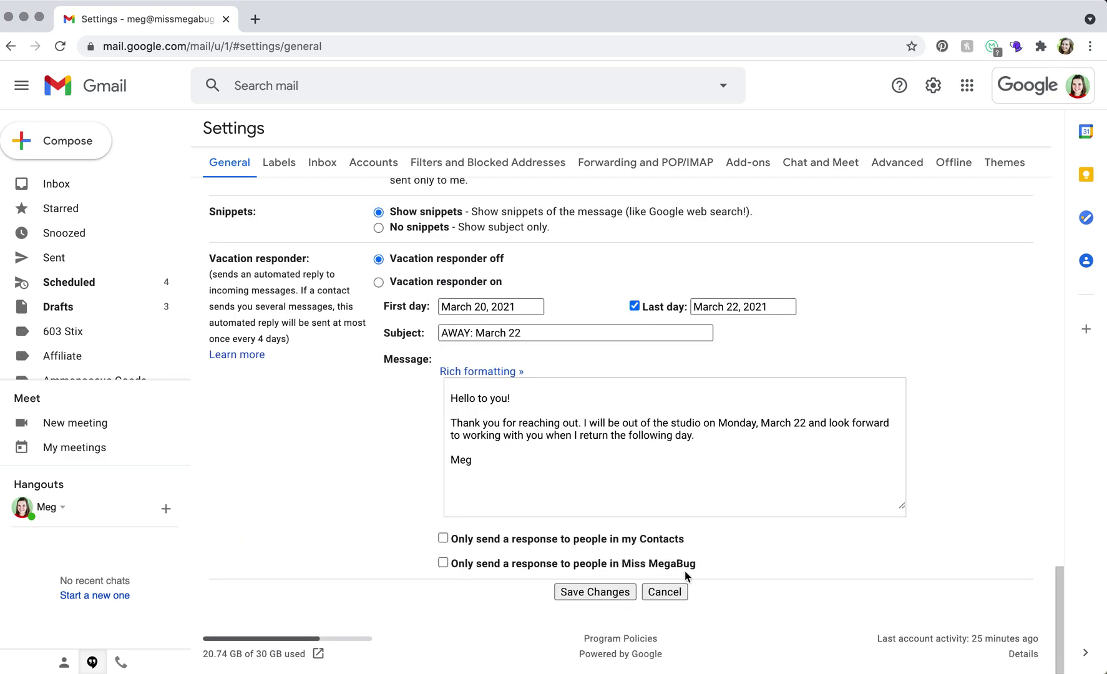
left_click(585, 593)
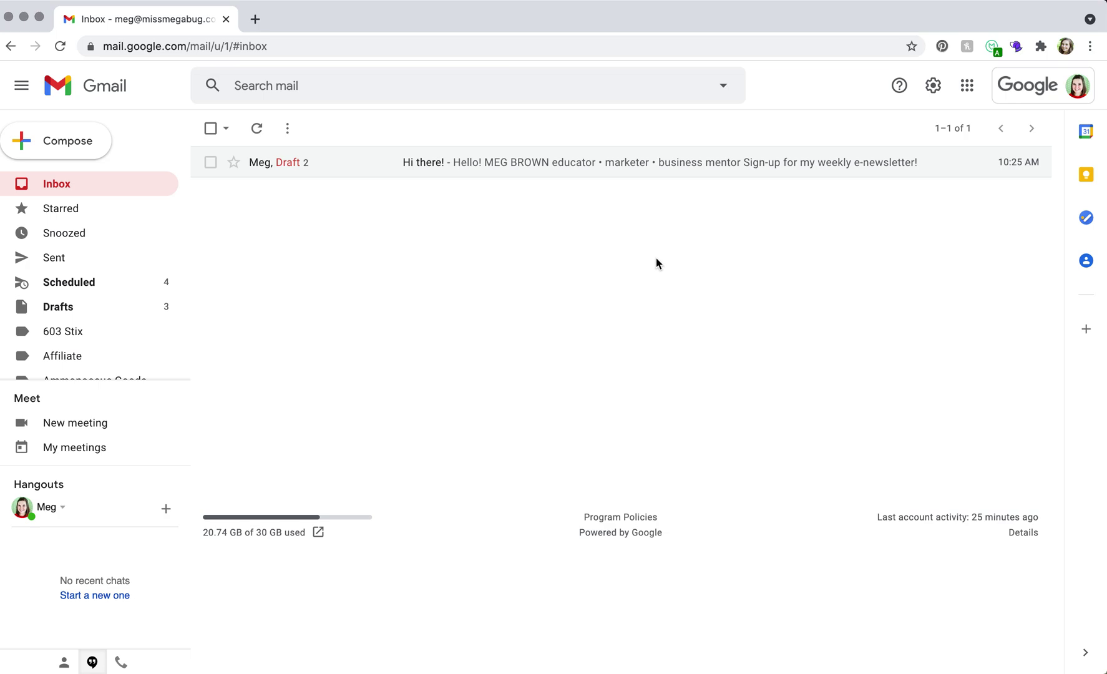
Discard the old reply draft on the Hi there! email
left_click(333, 166)
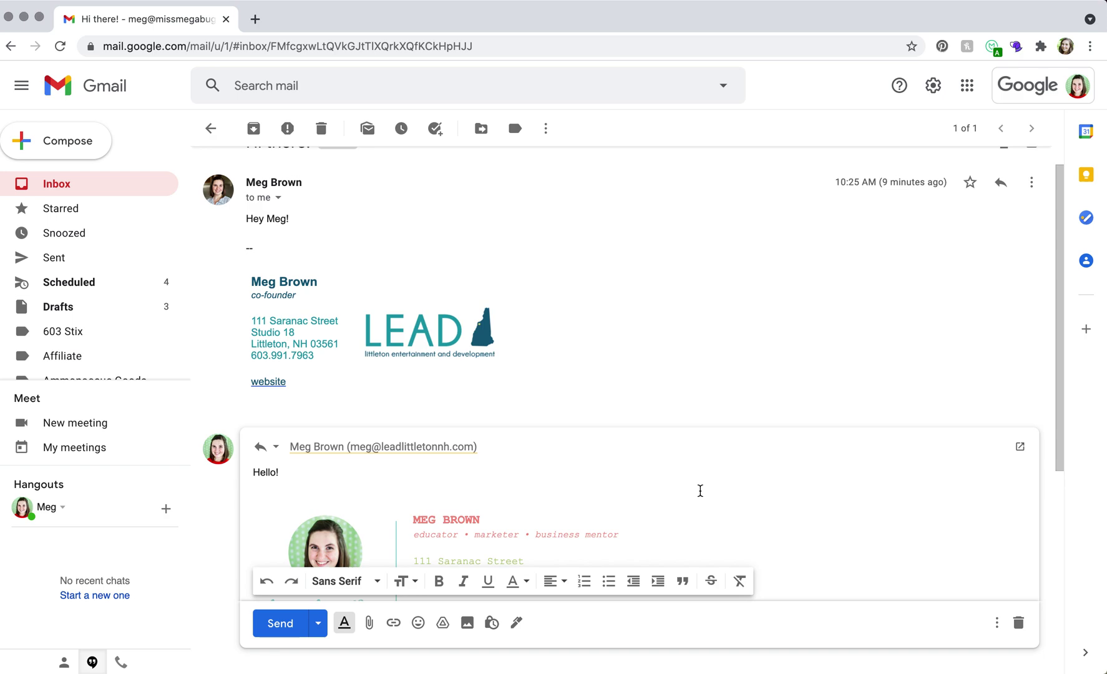
left_click(1021, 623)
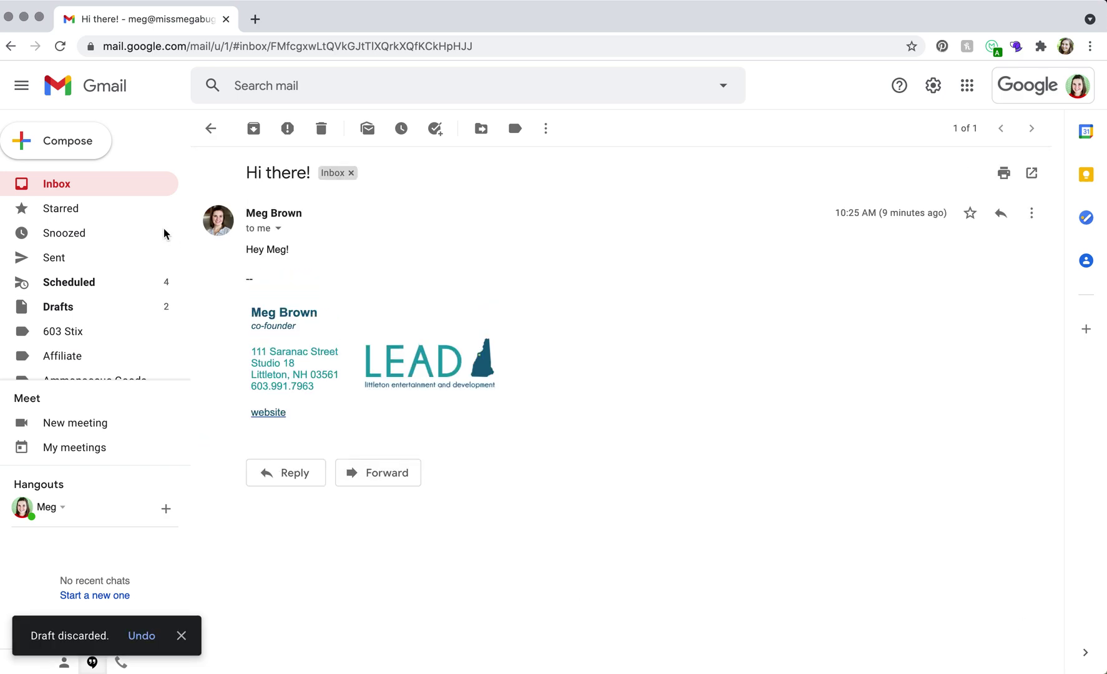
left_click(107, 177)
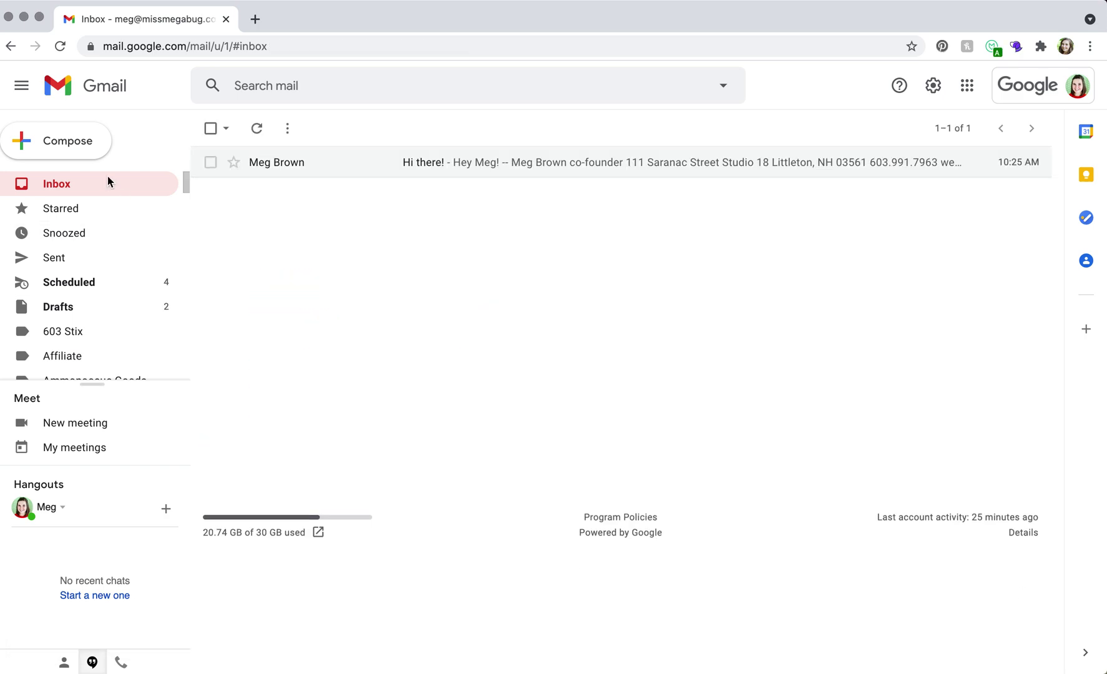
Start a fresh reply to Hi there! with the quoted original message shown
left_click(353, 166)
left_click(297, 473)
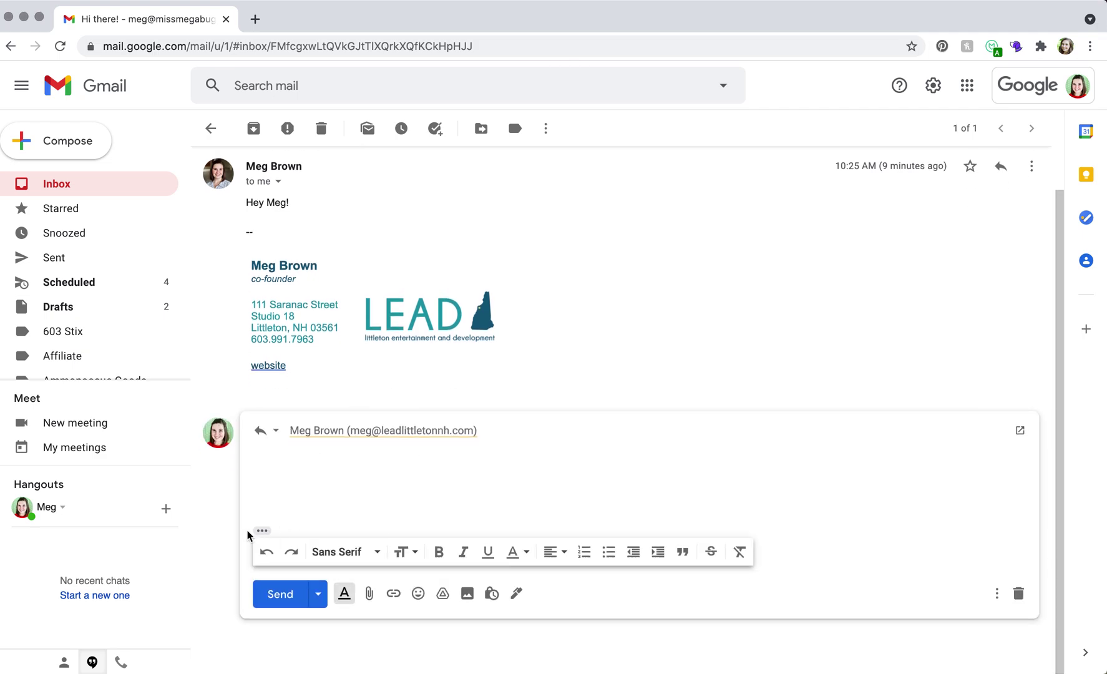
left_click(262, 531)
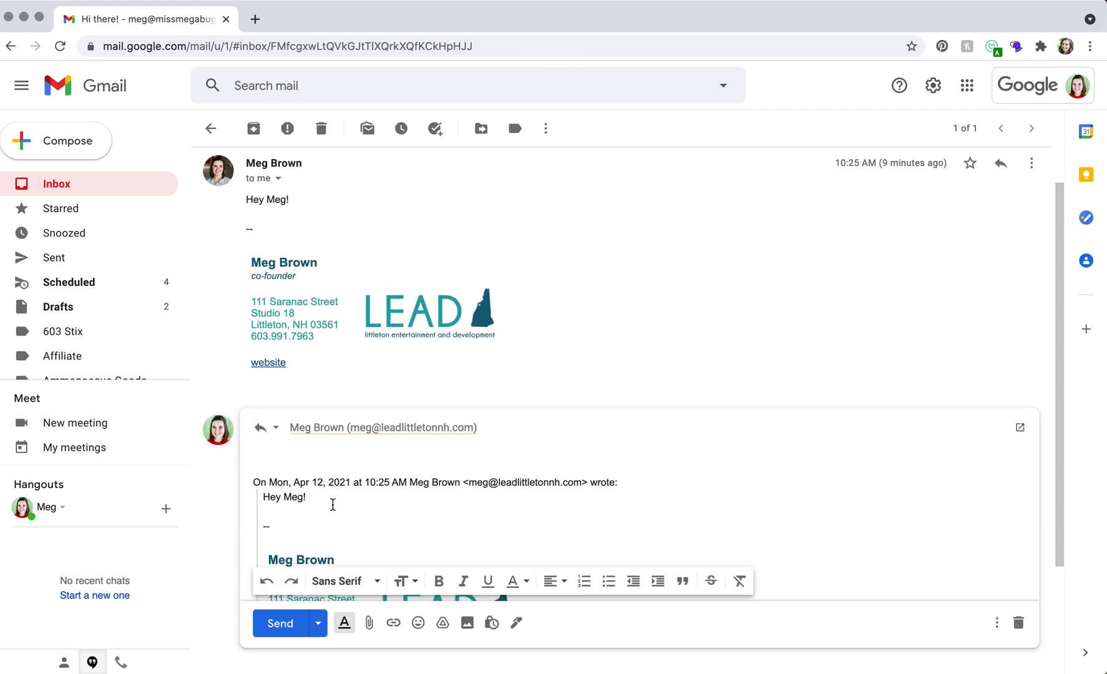
scroll(331, 505, "down", 3)
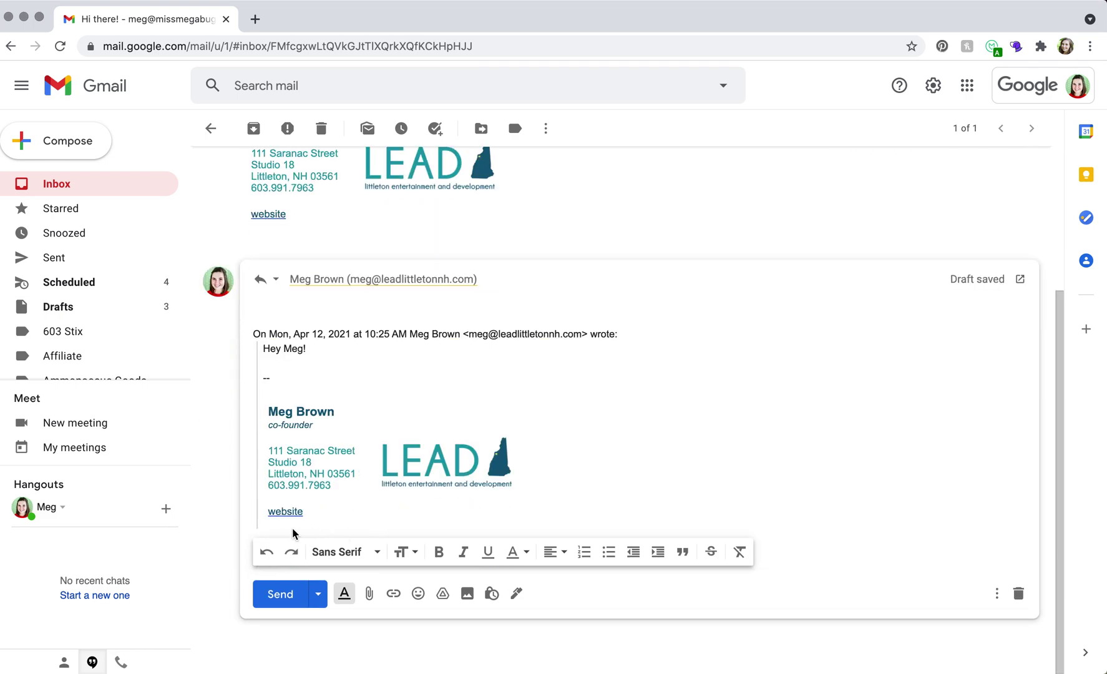